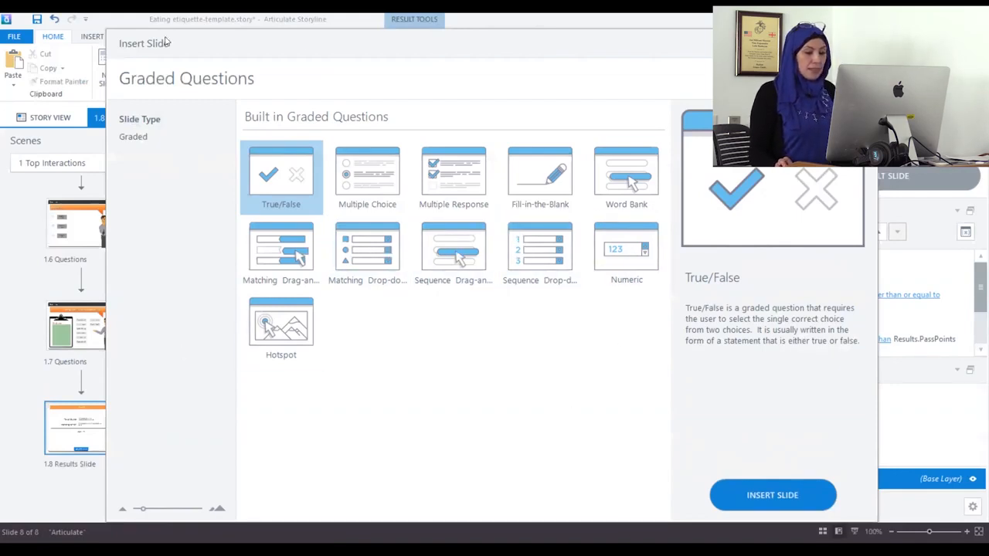
Step: Close the graded question gallery and insert a built-in Graded Result Slide
key("Escape")
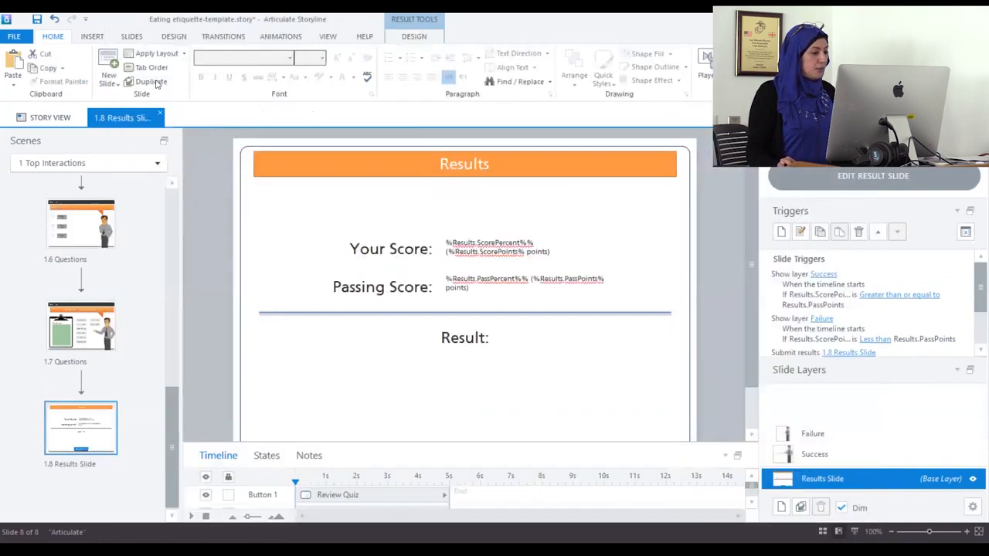
left_click(108, 73)
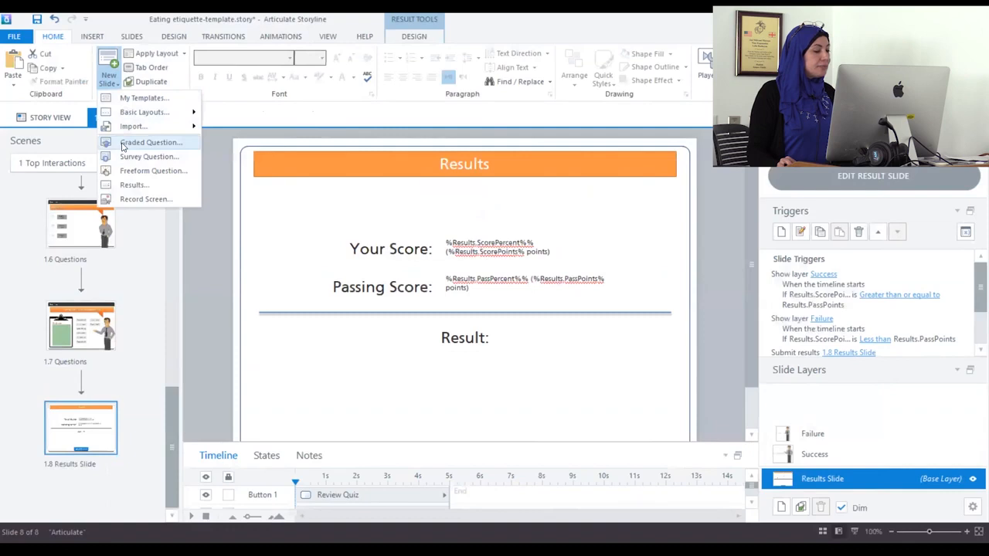
left_click(131, 186)
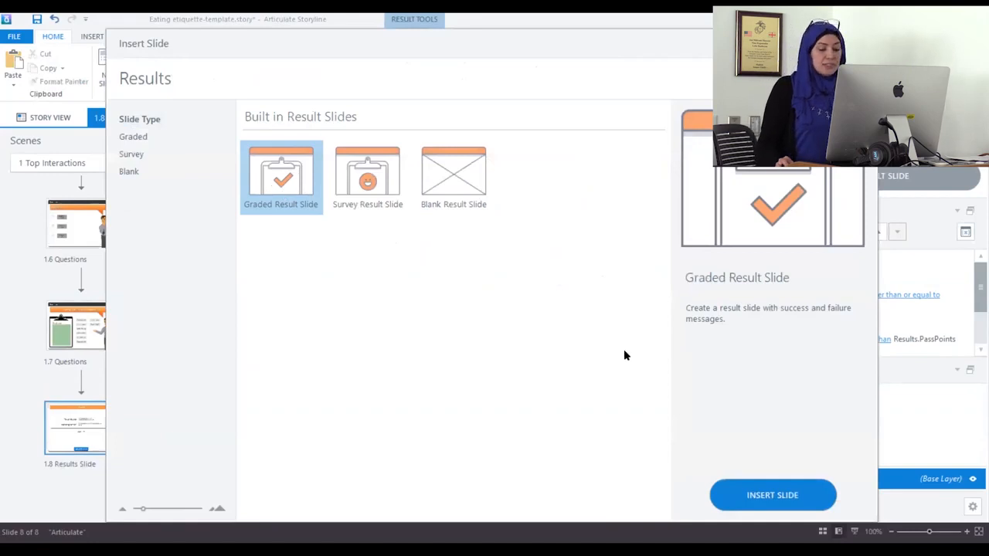
left_click(772, 495)
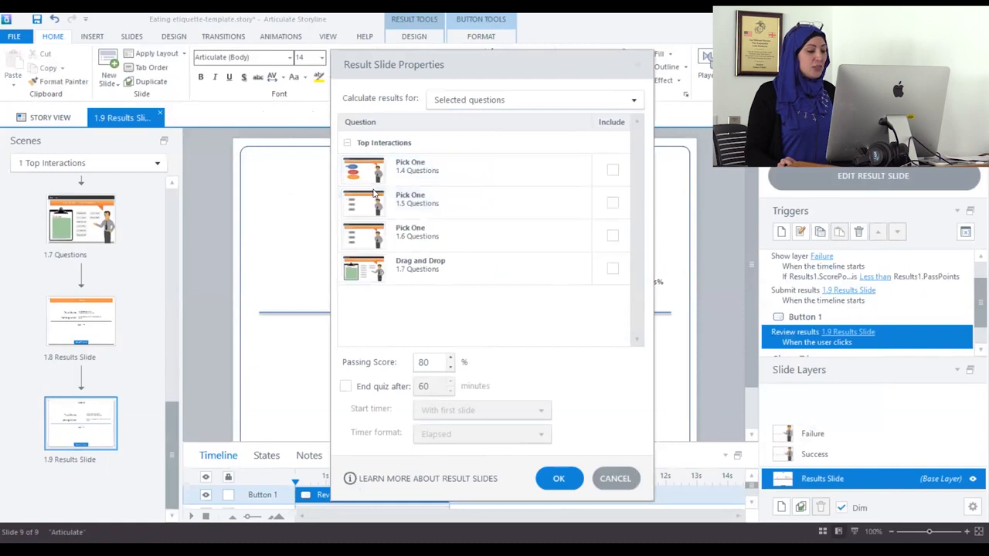
Step: Include questions 1.4, 1.6 and 1.7 in the new result slide's score calculation
left_click(612, 172)
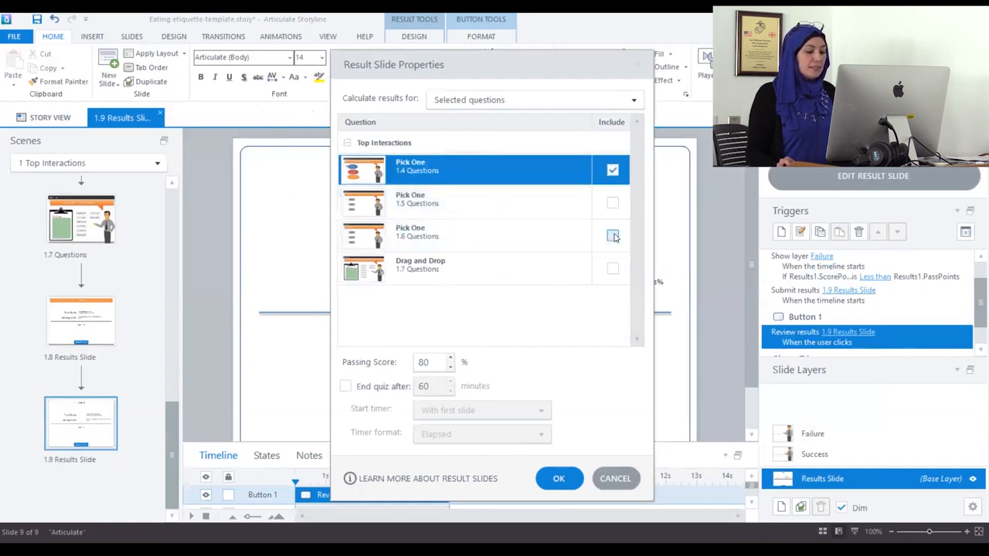
left_click(613, 236)
left_click(615, 269)
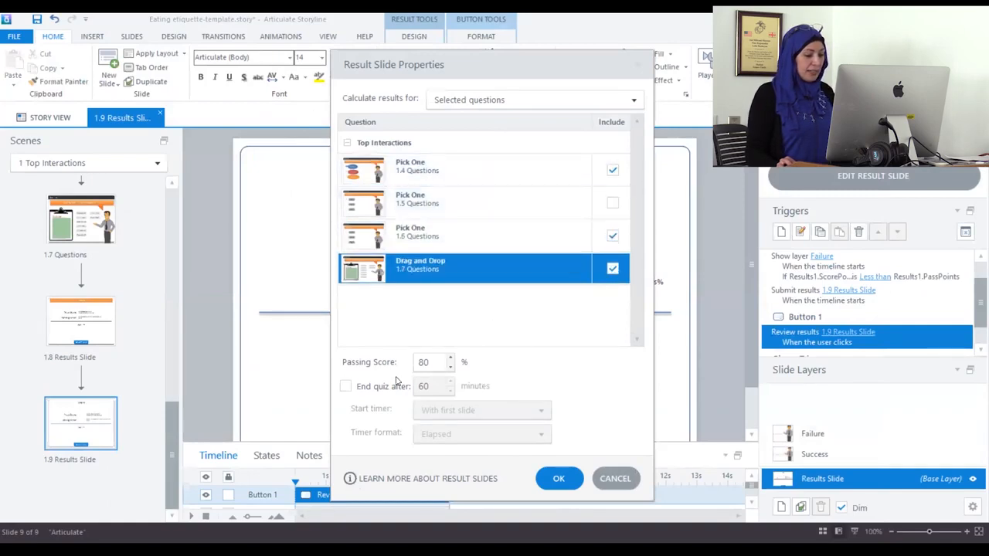
Step: Set the result slide's passing score to 75% and make the quiz end after 60 minutes
left_click(450, 369)
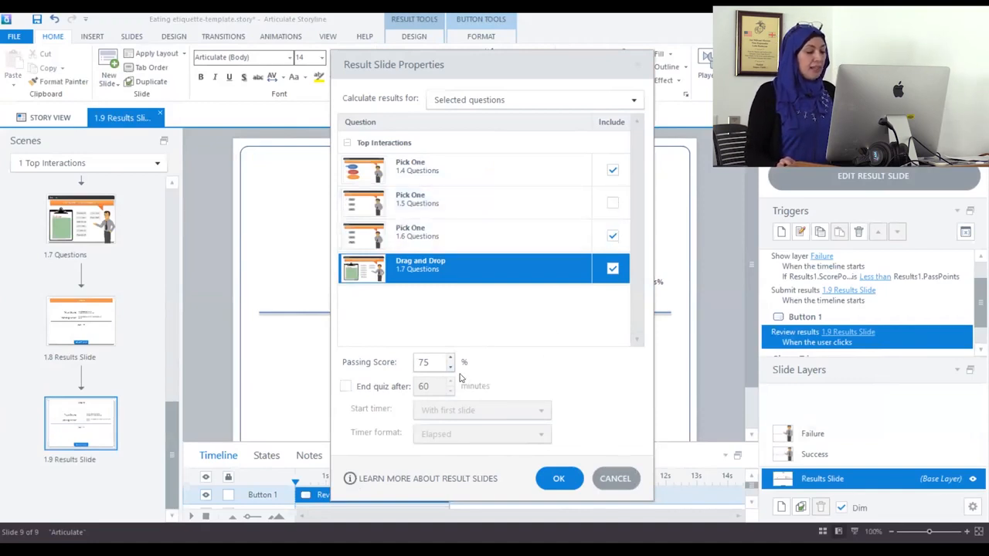
left_click(345, 388)
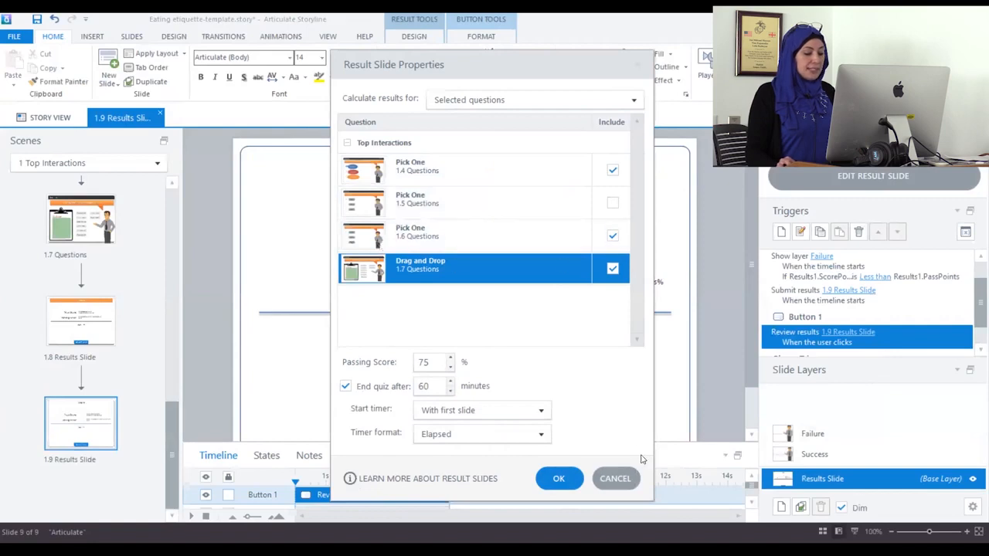
left_click(558, 480)
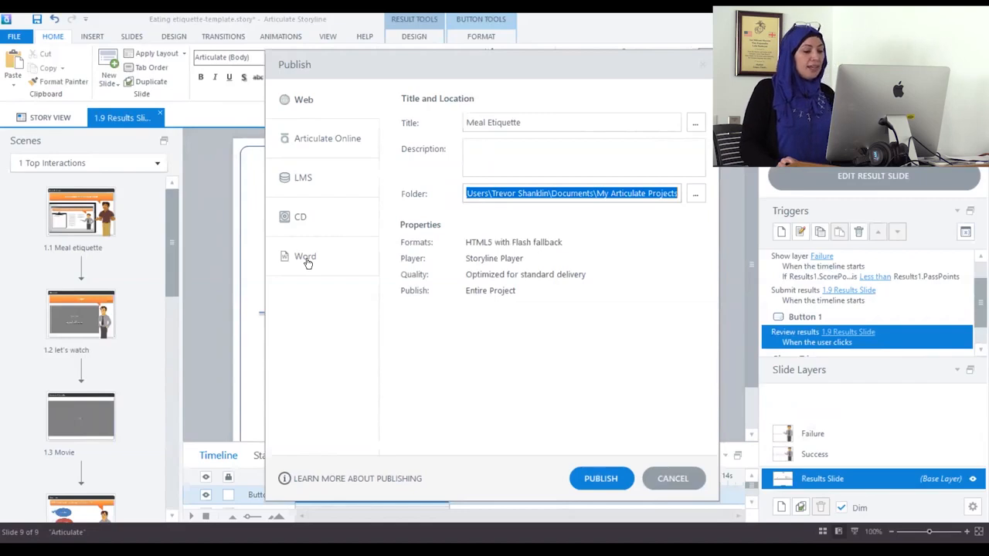
Step: Publish the Meal Etiquette project for the web and view the published output
left_click(313, 103)
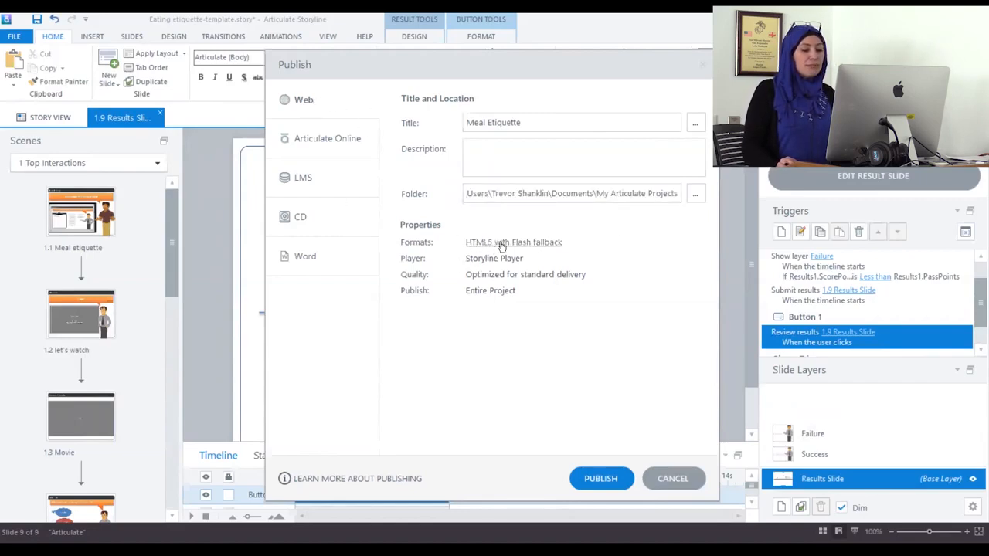
left_click(603, 479)
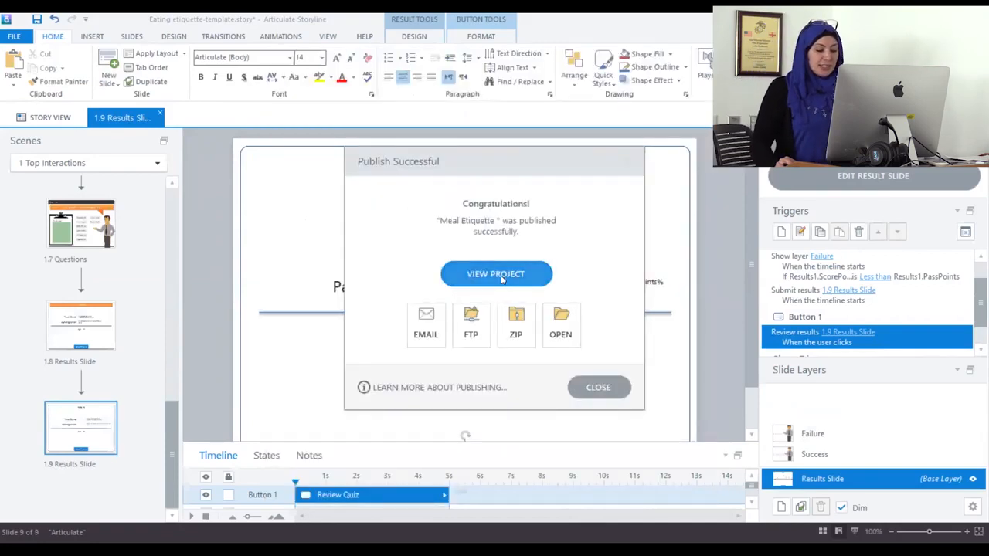
left_click(500, 277)
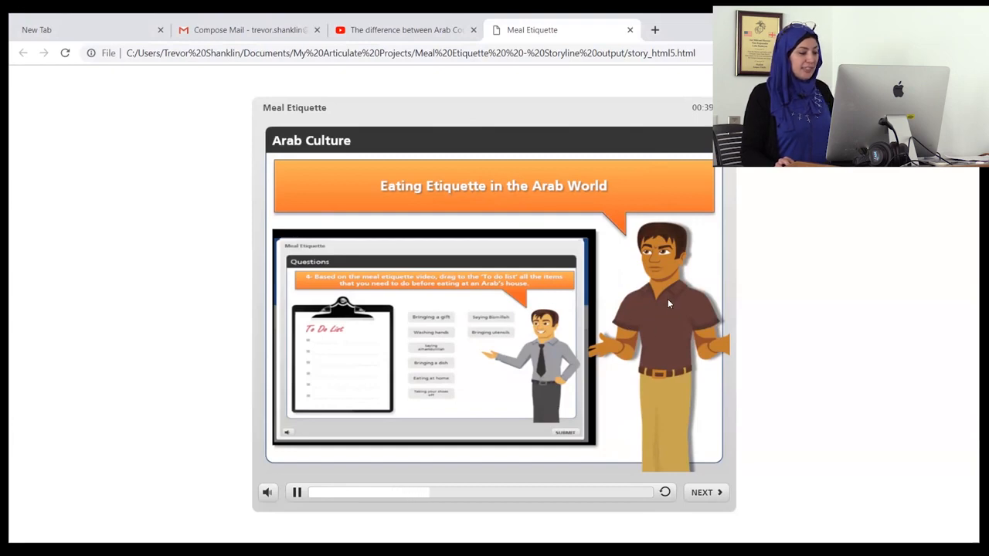
Step: Advance through the opening slides to Business Etiquette and briefly play the embedded video, leaving it paused
left_click(705, 495)
left_click(704, 493)
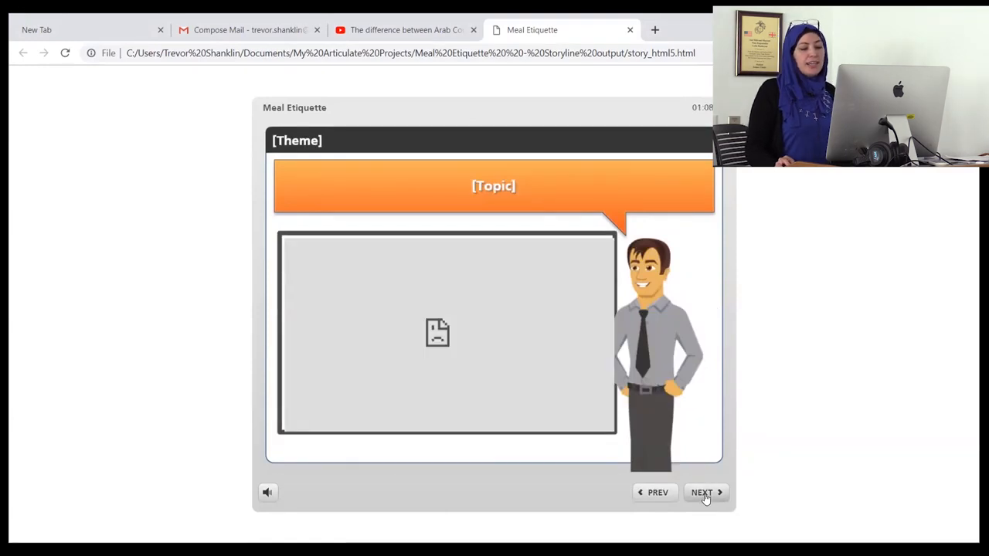
left_click(705, 494)
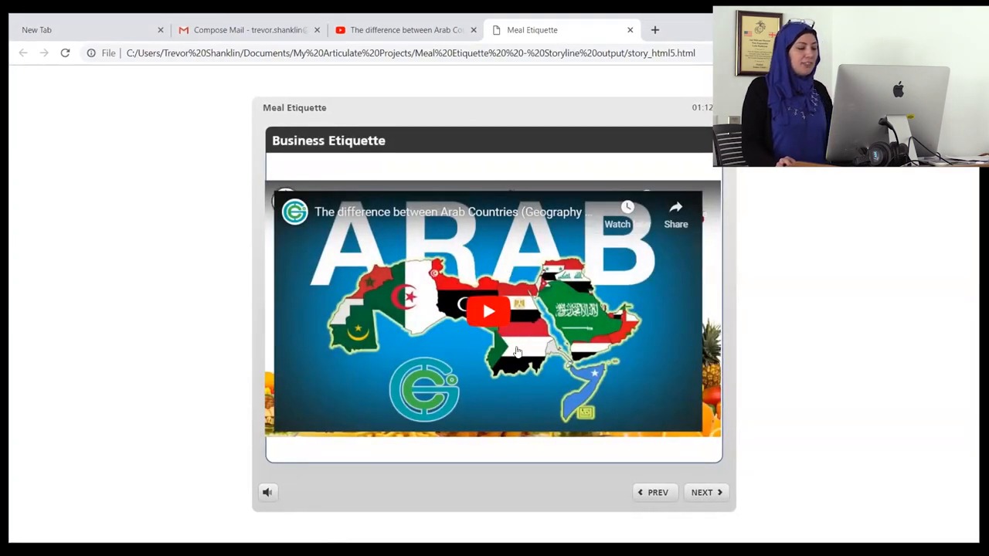
left_click(484, 313)
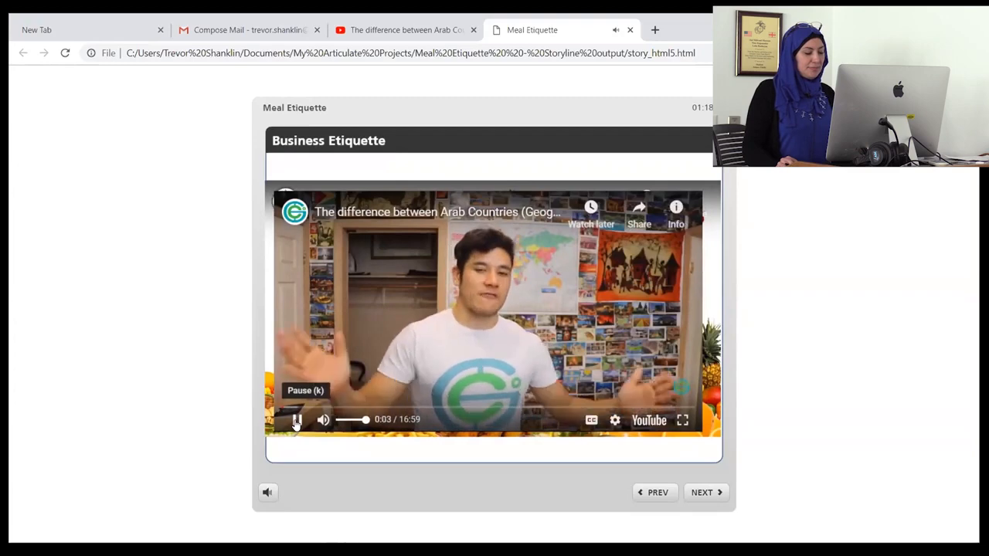
left_click(296, 420)
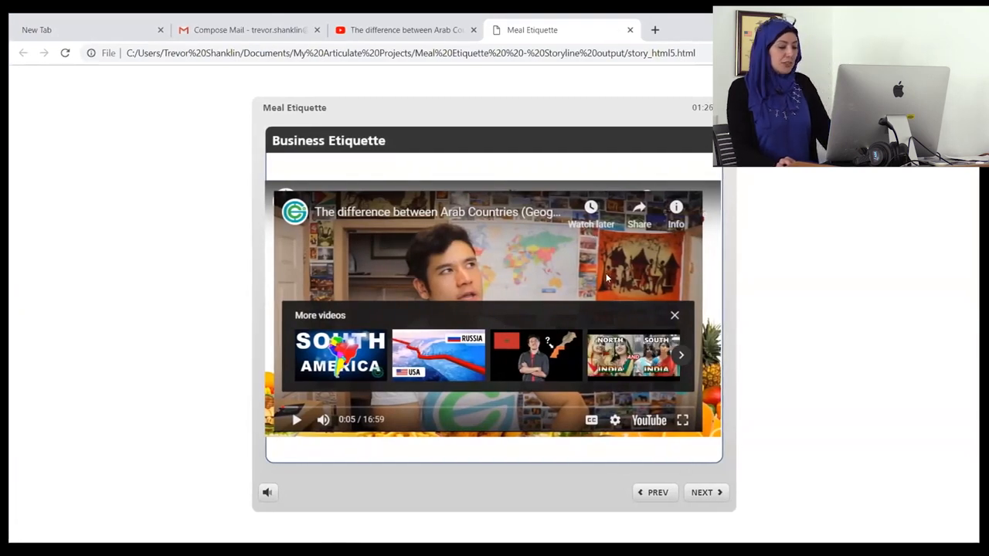
Step: Go to the question about what Arab people say before eating, submit Alhamdulillah and continue past the feedback
left_click(701, 493)
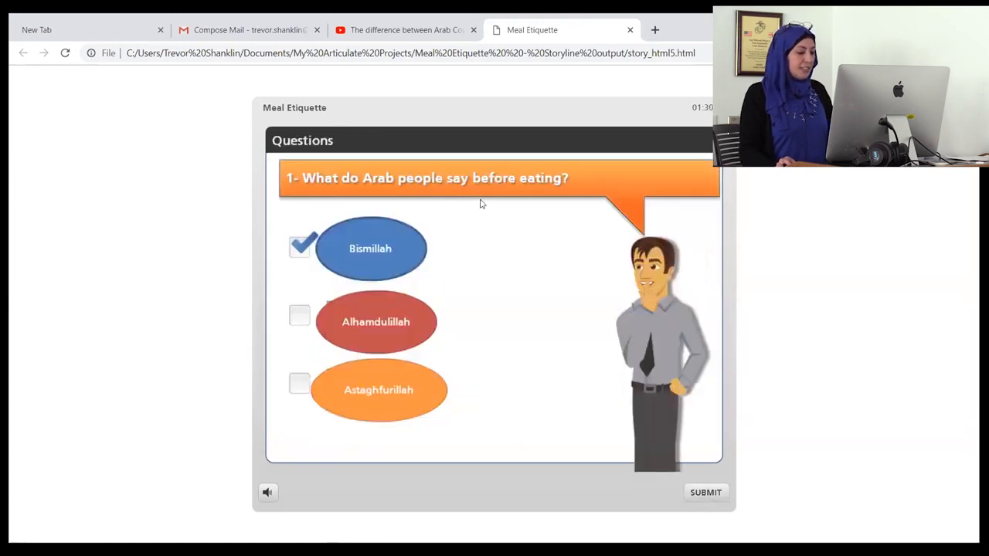
left_click(302, 314)
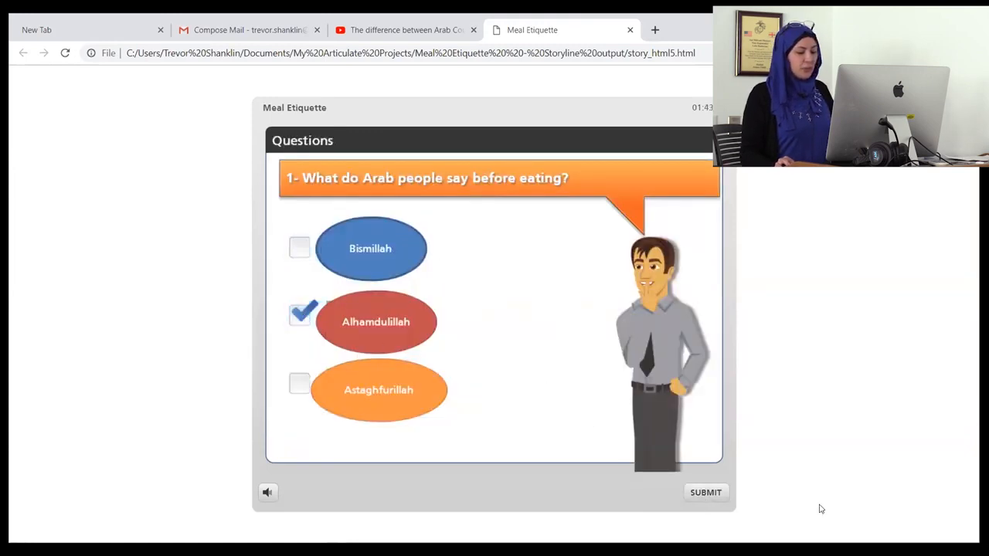
left_click(701, 493)
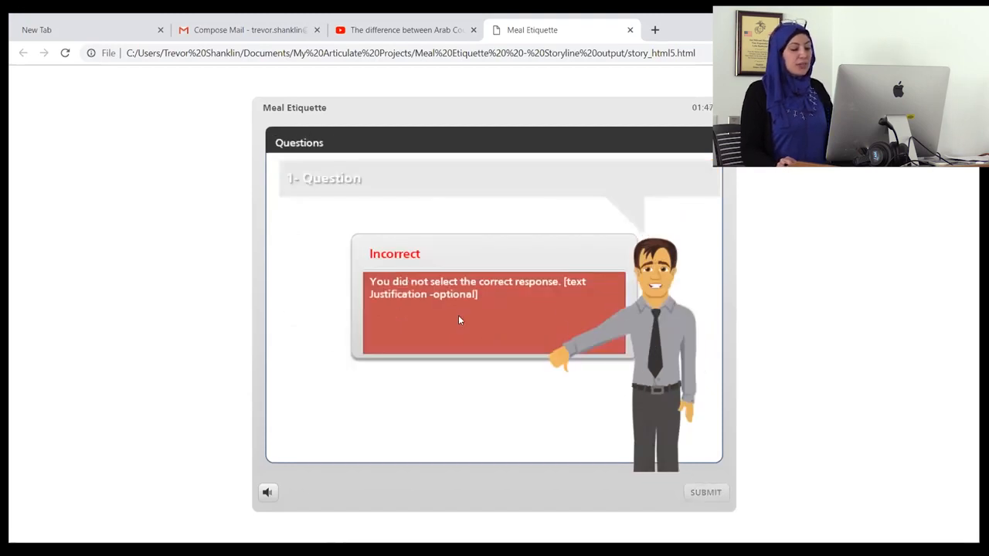
left_click(514, 395)
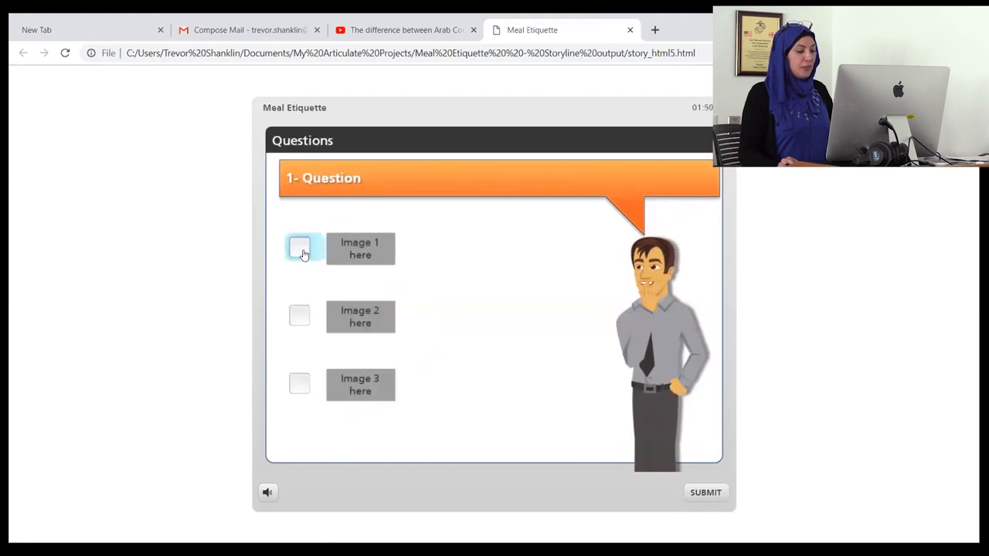
Step: Answer the first image question with Image 2, submit it and continue to the next question
left_click(298, 317)
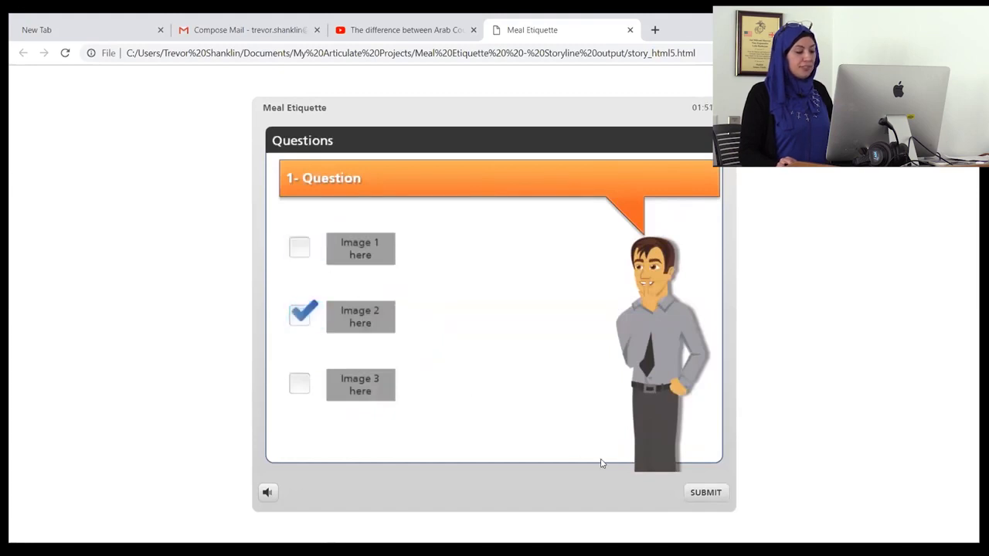
left_click(705, 495)
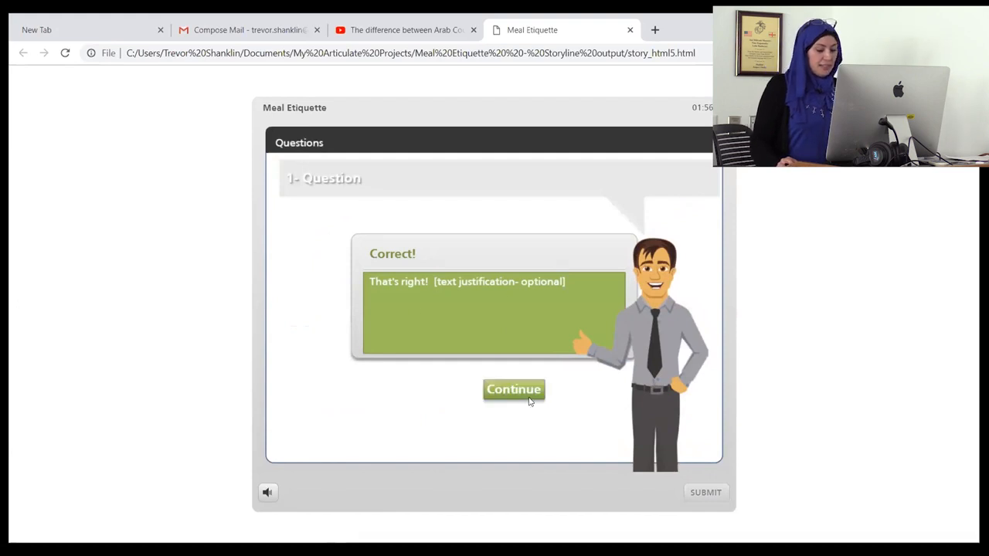
left_click(521, 392)
Step: Test submitting the second image question unanswered, dismiss the alert, then submit Image 3 and continue
left_click(708, 492)
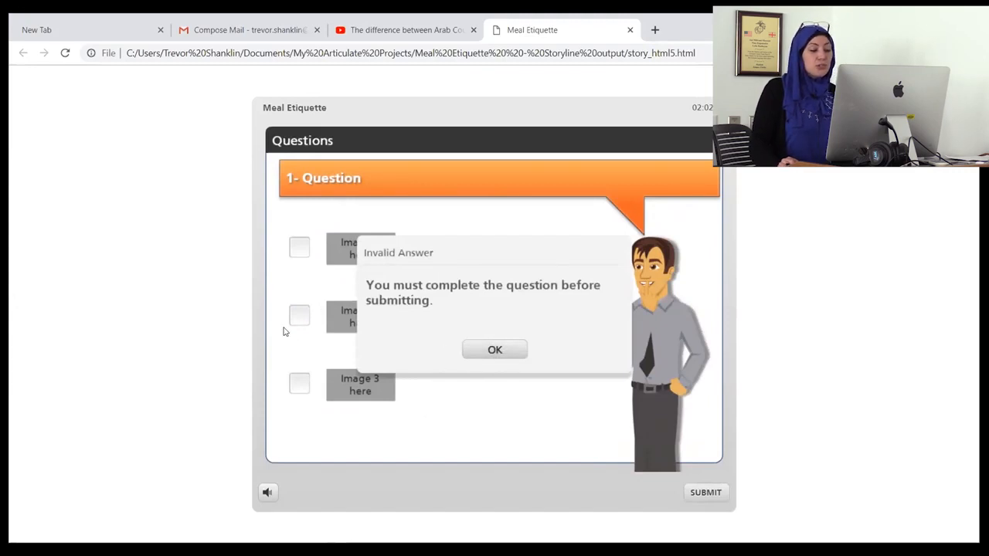
left_click(495, 351)
left_click(300, 382)
left_click(708, 493)
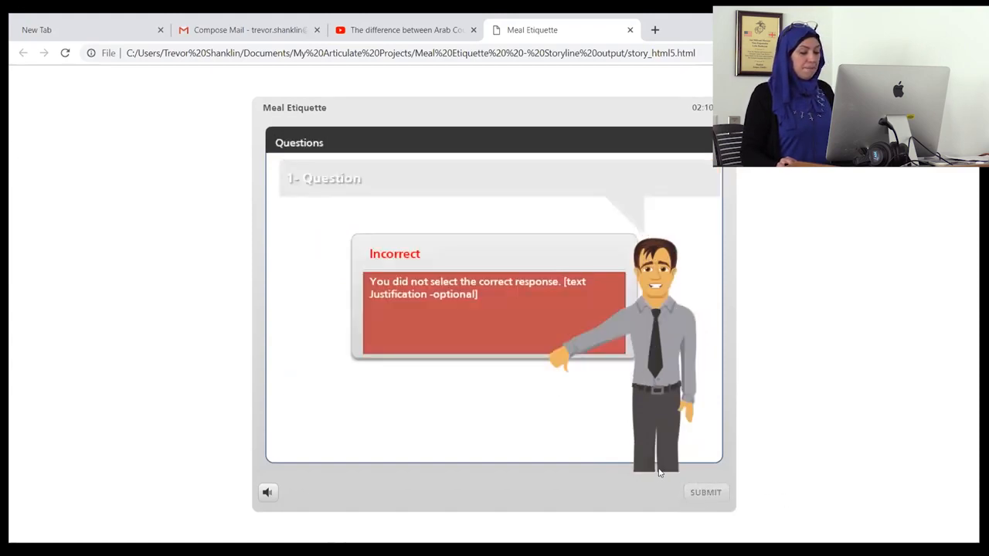
left_click(512, 392)
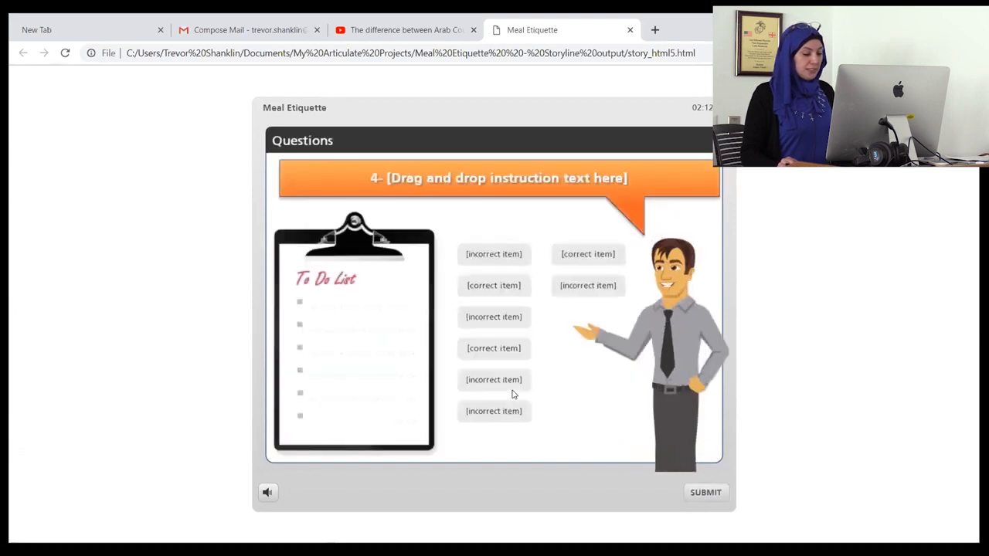
Step: Place the first column's top three items on the To Do List, submit the answer and choose to try again
left_click_drag(506, 265, 380, 311)
left_click_drag(486, 282, 369, 324)
left_click_drag(495, 320, 366, 353)
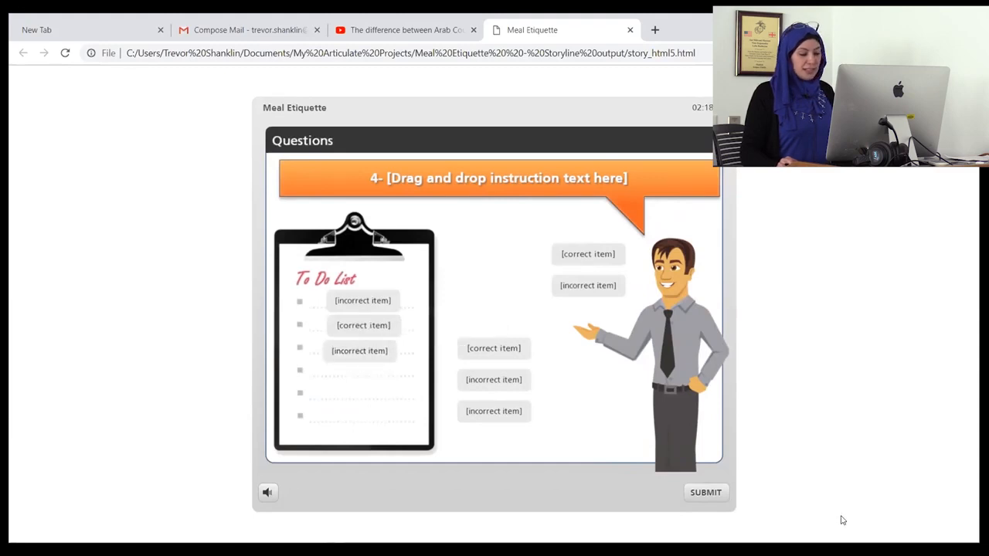
left_click(705, 492)
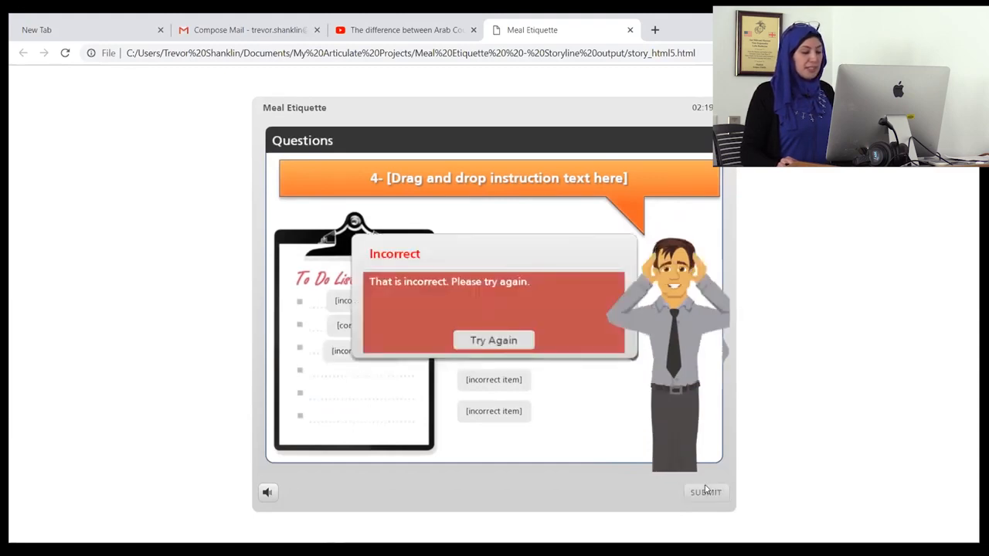
left_click(500, 341)
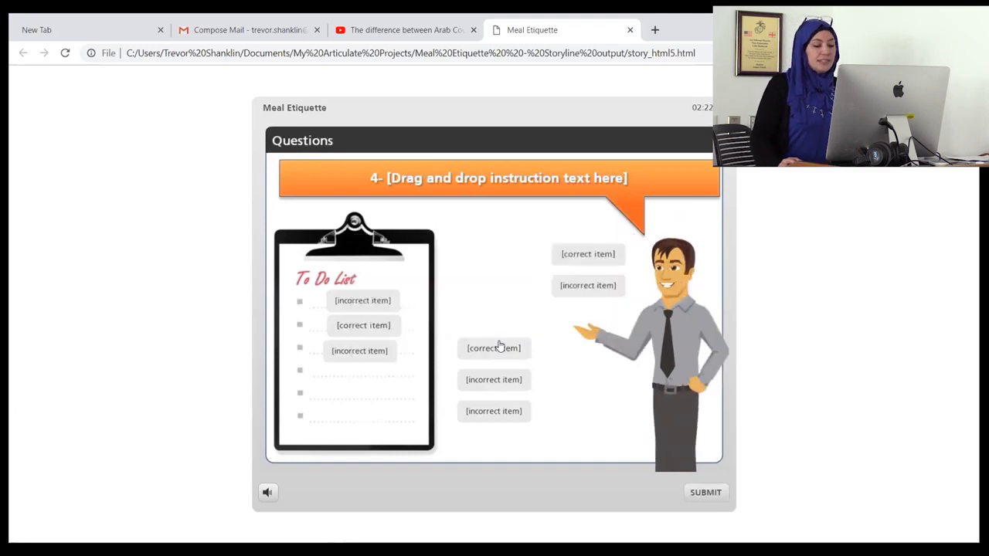
Step: Add two correct items and one incorrect item to the To Do List, submit, and continue through the results to the quiz review
left_click_drag(589, 256, 320, 373)
left_click_drag(494, 349, 348, 397)
left_click_drag(490, 378, 337, 419)
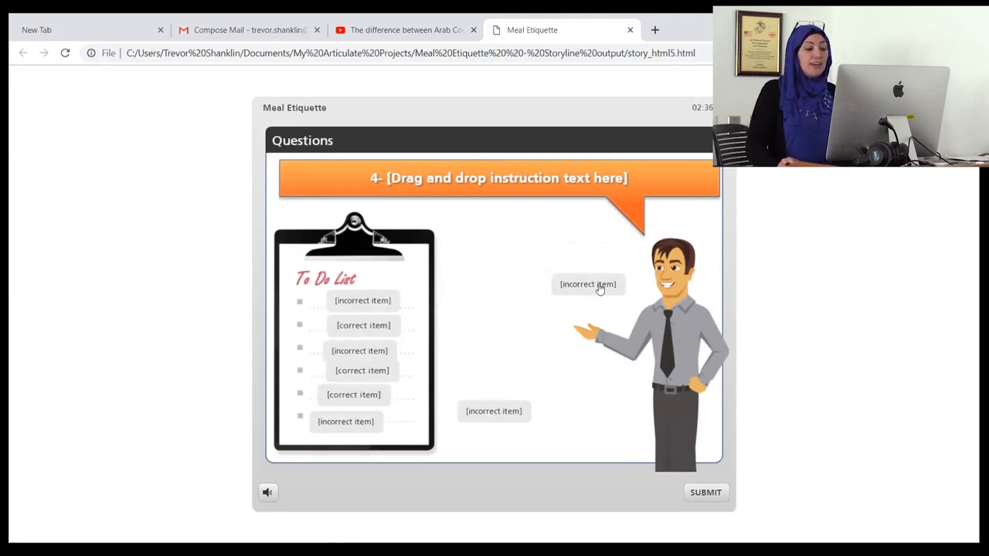
left_click(709, 493)
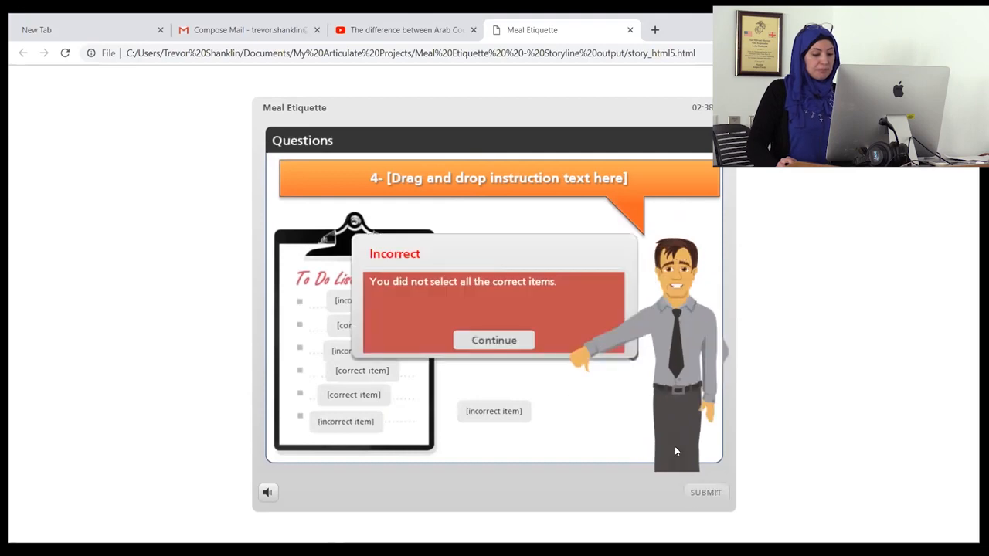
left_click(494, 341)
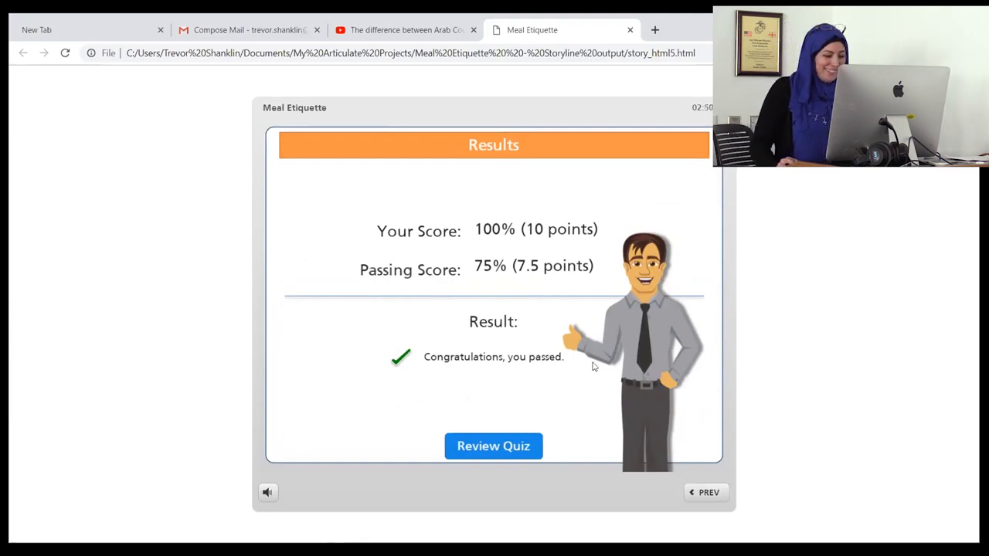
left_click(494, 449)
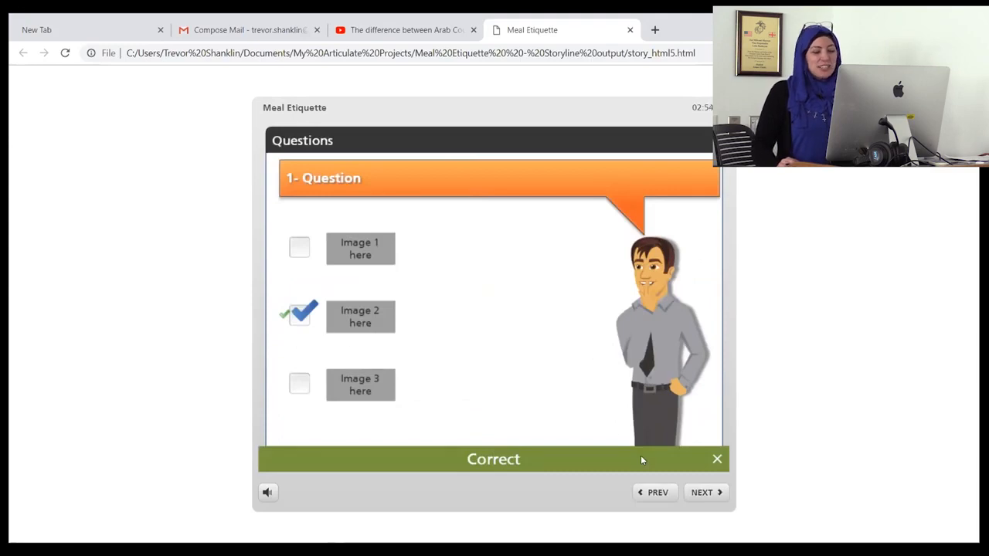